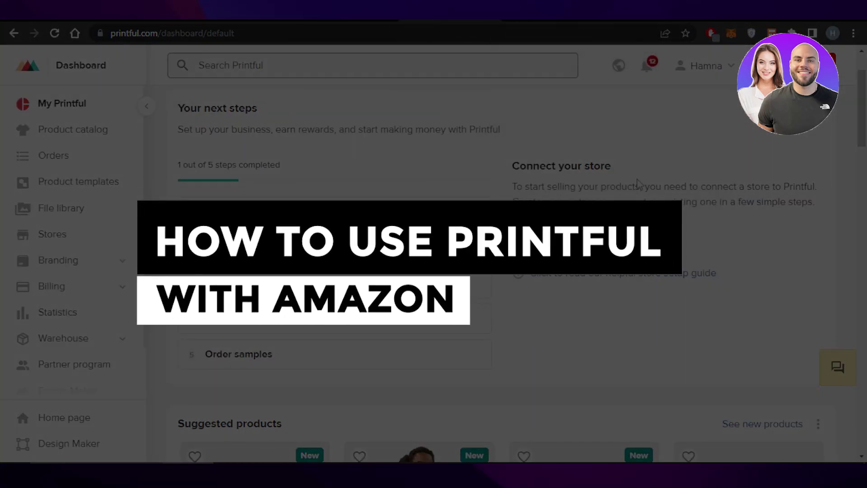
Step: Switch to the browser tab showing Google's search results for 'amazon'
click(627, 9)
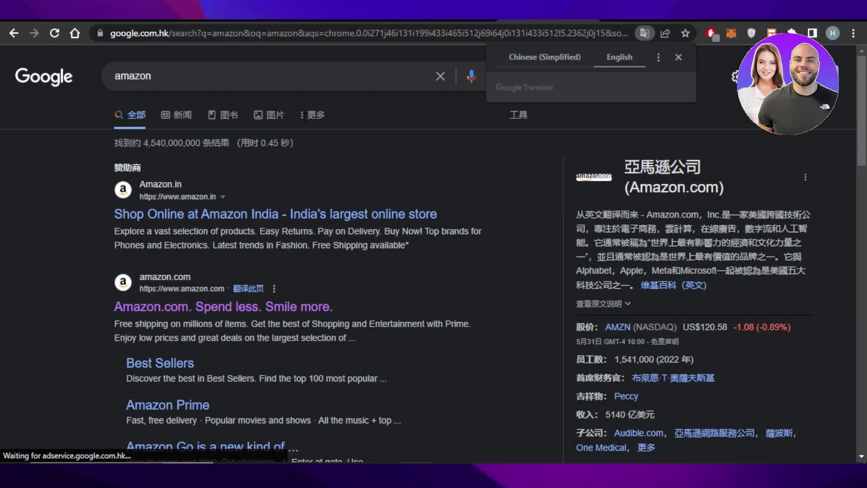
Step: Open the Amazon.com result from the Google 'amazon' search
click(194, 307)
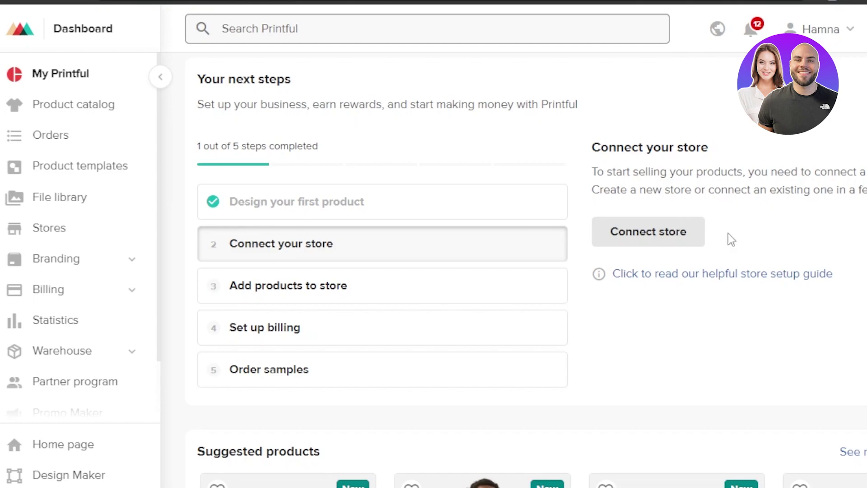
Step: Scroll the dashboard to Suggested products, viewing the Youth Baseball Shirt and Black Glossy Mug cards
scroll(526, 271, down, 8)
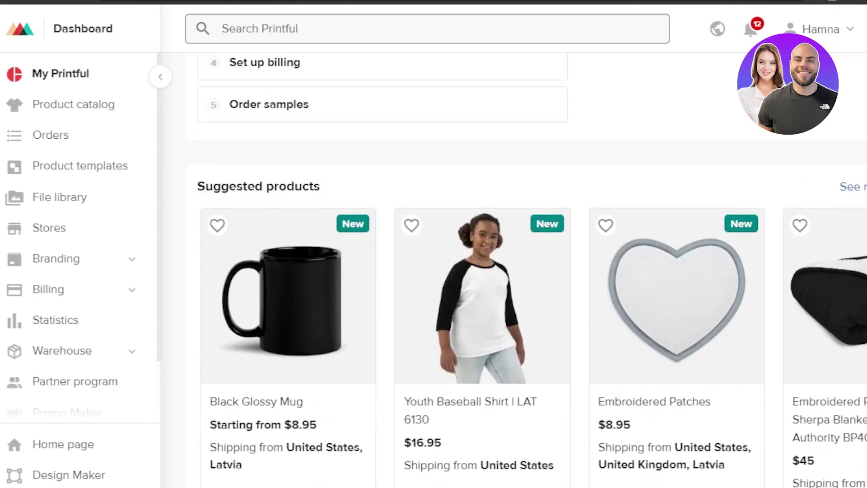
scroll(526, 271, up, 8)
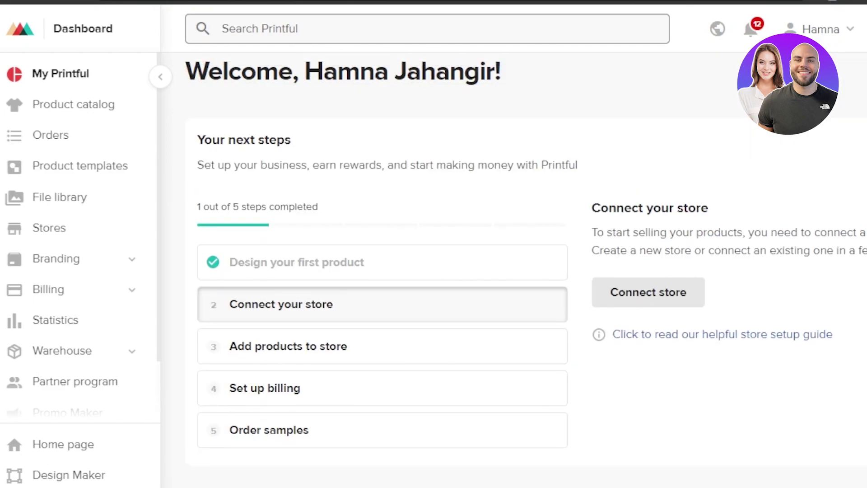
scroll(526, 271, down, 8)
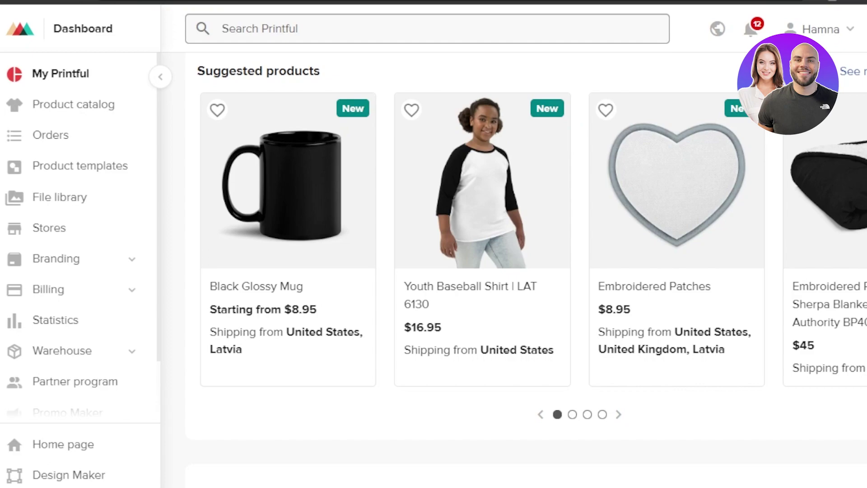
scroll(396, 269, down, 1)
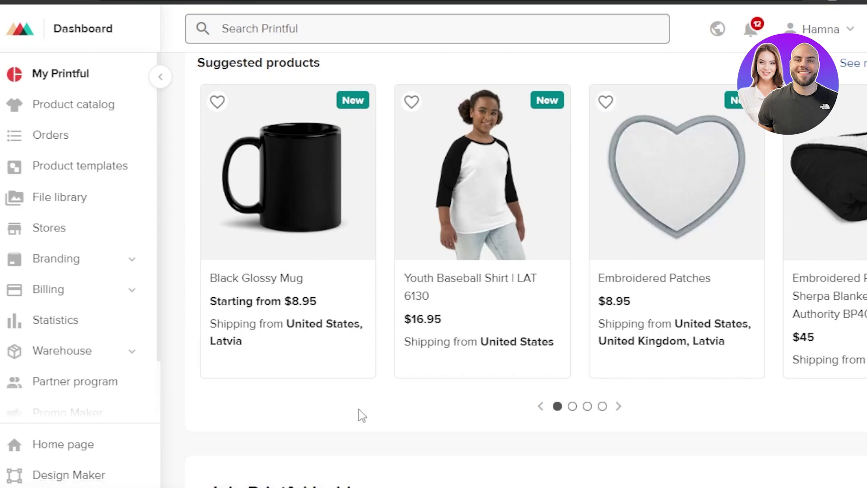
scroll(497, 271, down, 2)
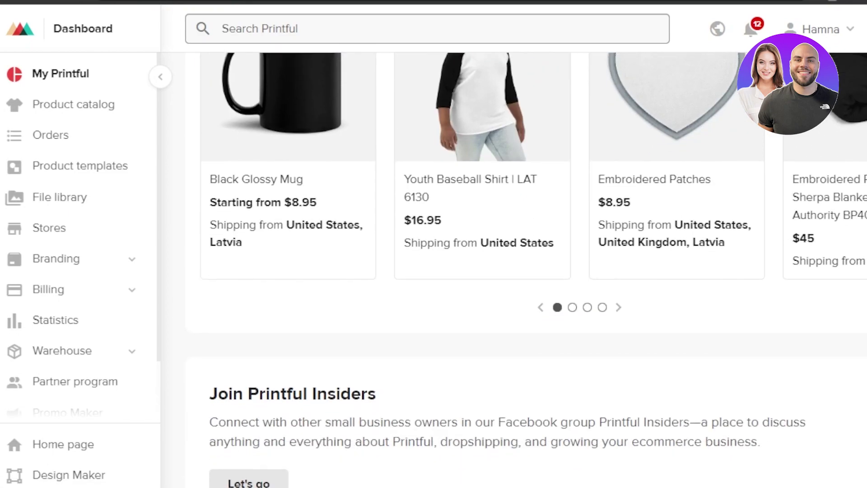
scroll(524, 271, up, 1)
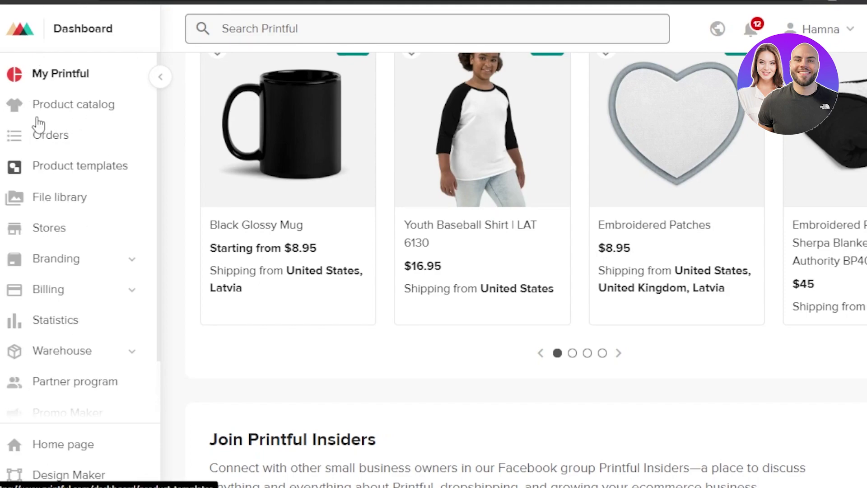
Step: Go to Stores, choose a platform, and scroll the platform list to the Amazon card
click(39, 236)
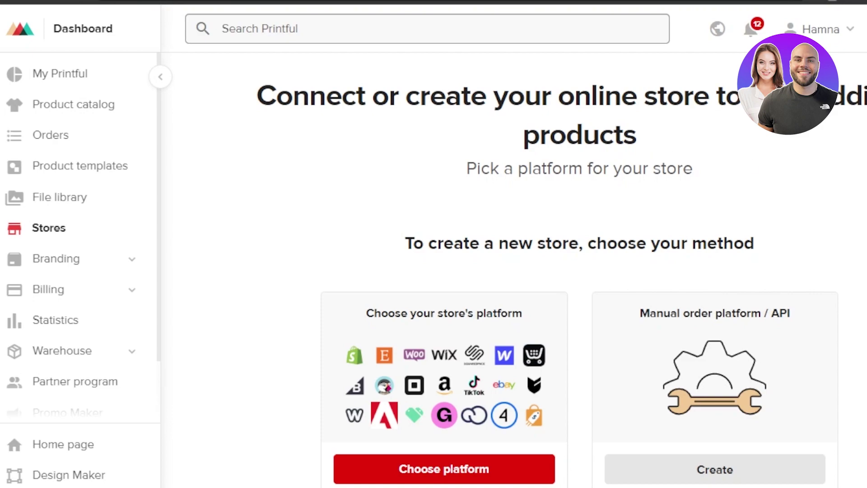
scroll(514, 271, down, 2)
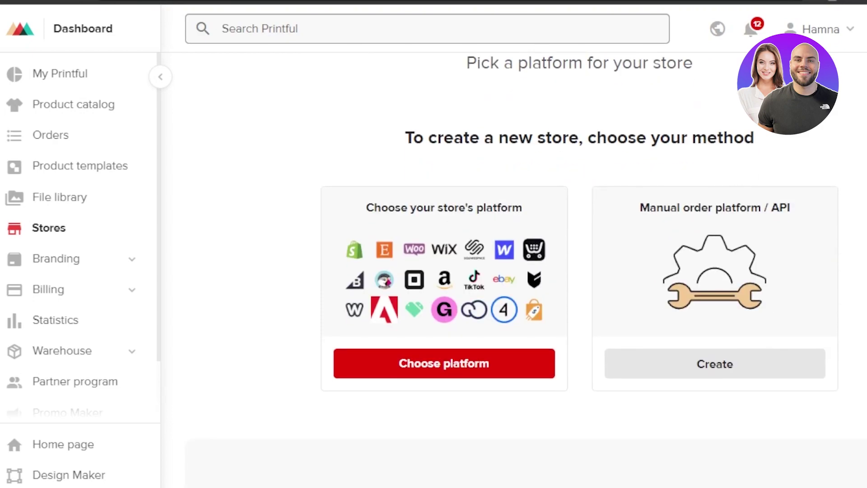
scroll(580, 271, down, 1)
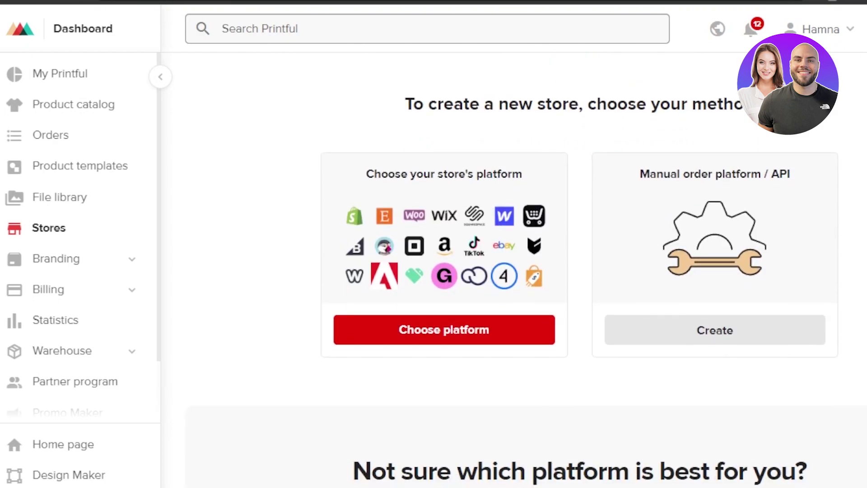
click(403, 335)
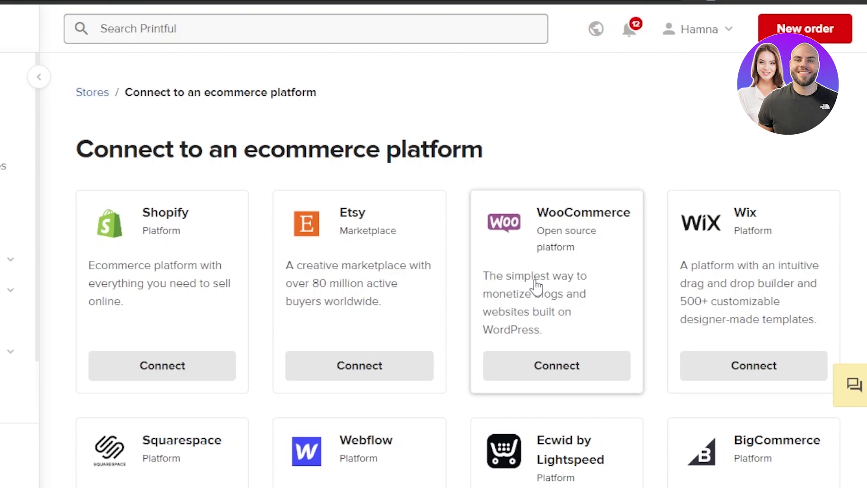
scroll(458, 270, down, 3)
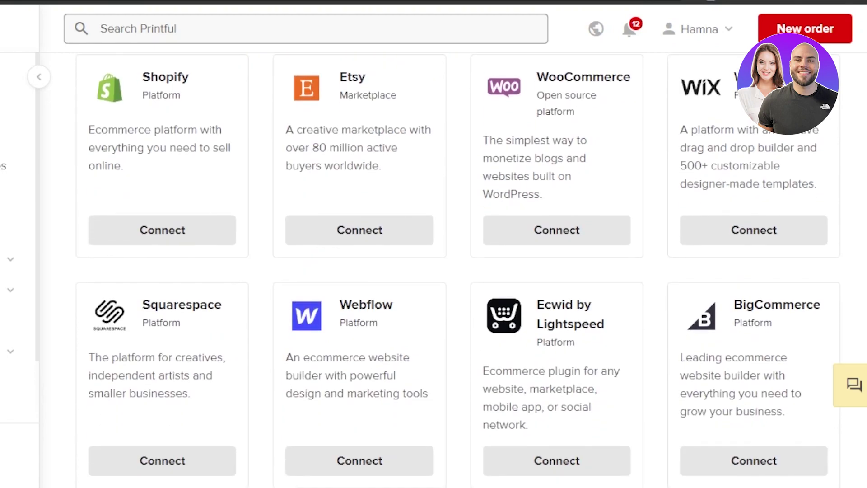
scroll(457, 271, down, 3)
scroll(457, 271, down, 4)
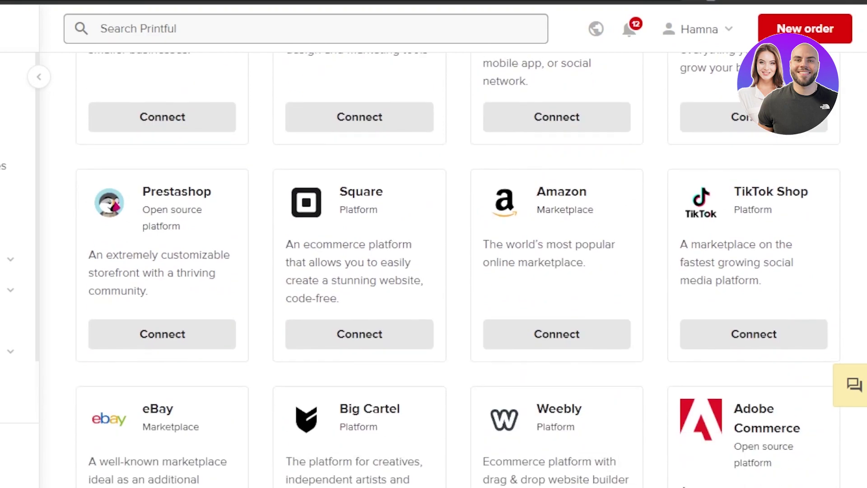
scroll(458, 270, down, 7)
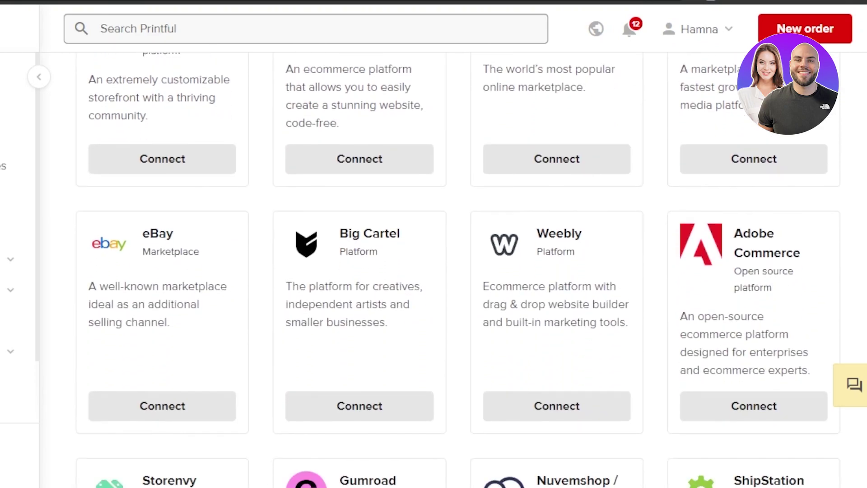
scroll(457, 271, down, 5)
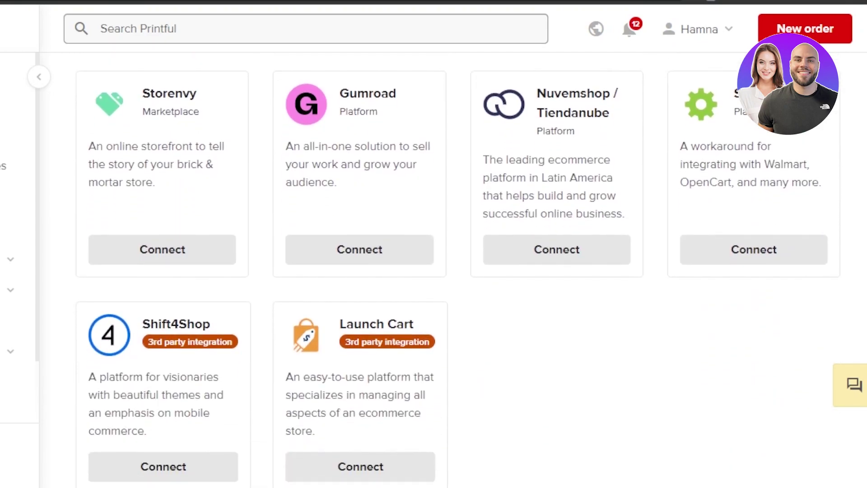
scroll(240, 367, up, 13)
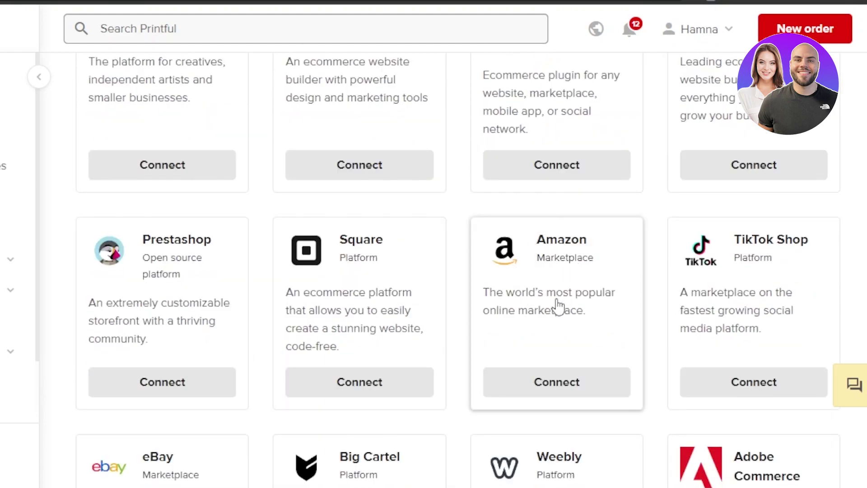
Step: Connect the Amazon card and scroll through Steps 1–4 of the Amazon connection guide
click(546, 392)
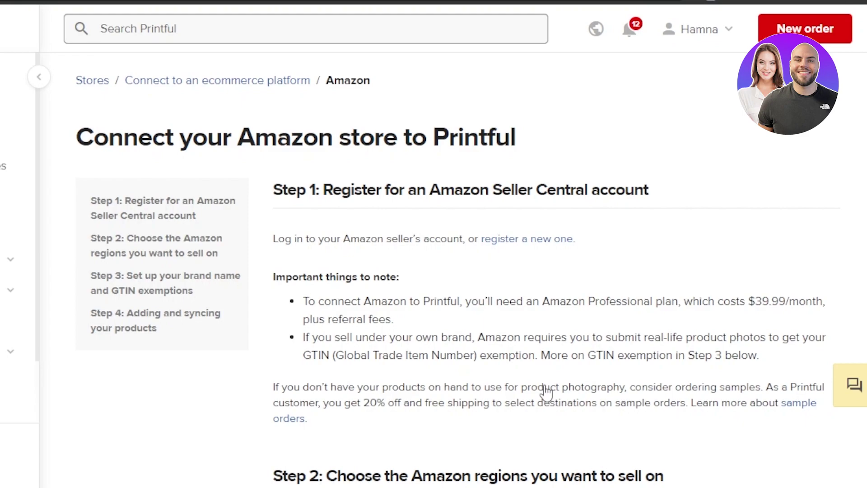
scroll(458, 272, down, 6)
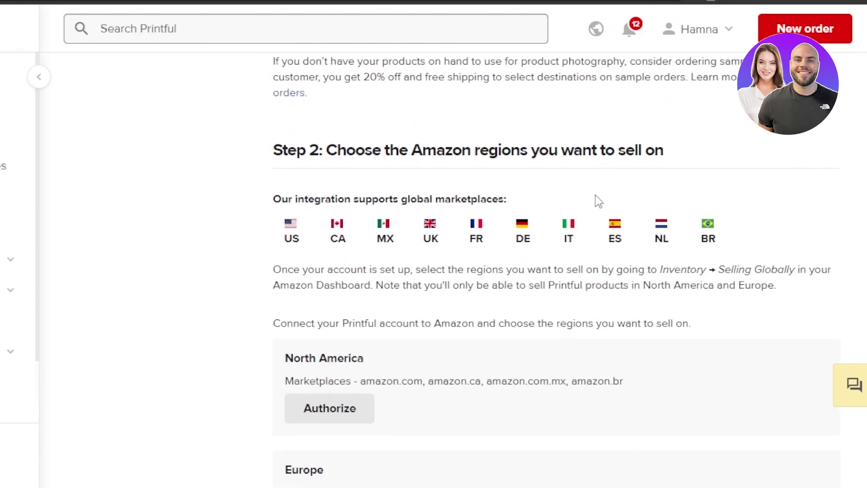
scroll(787, 205, down, 10)
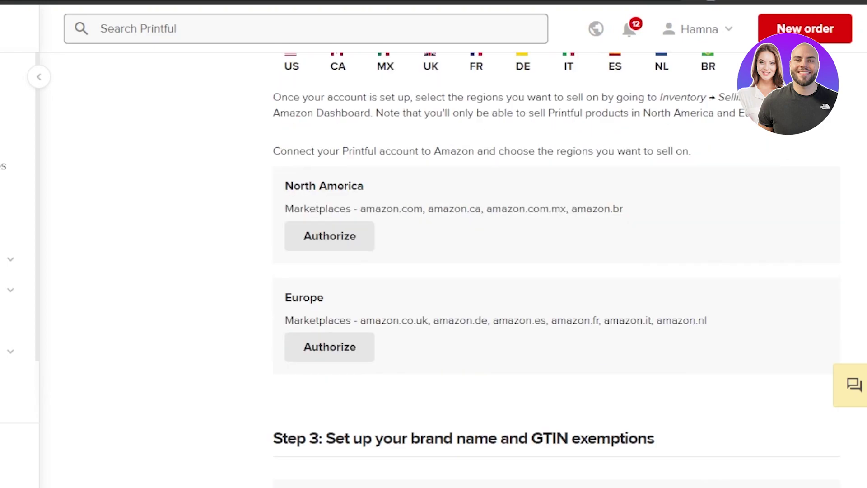
scroll(497, 244, up, 5)
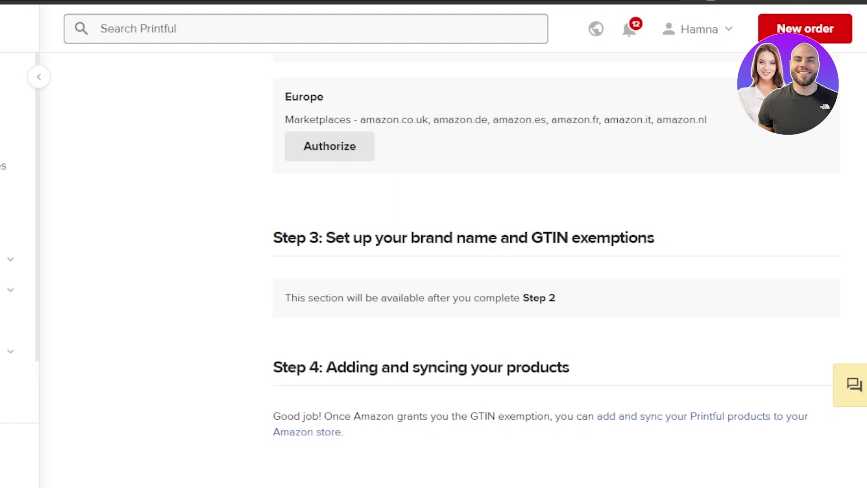
scroll(458, 273, up, 15)
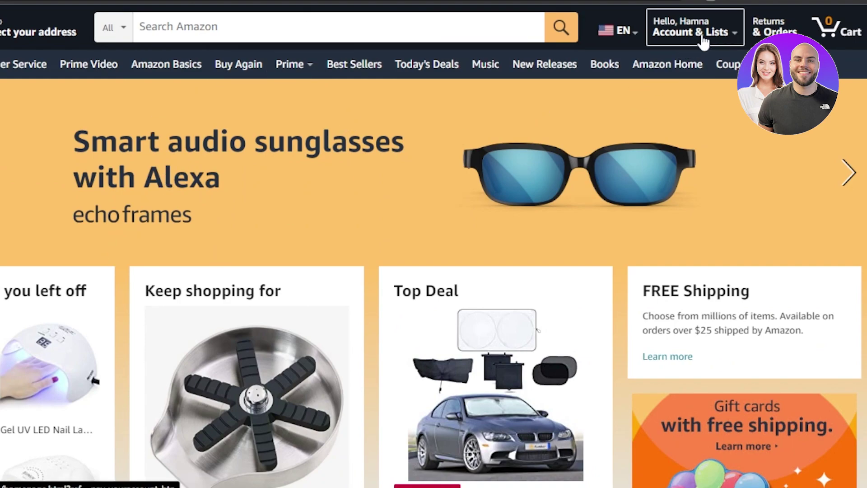
Step: From Amazon's Account & Lists menu, reach the seller page and start creating a seller account
mouse_move(706, 41)
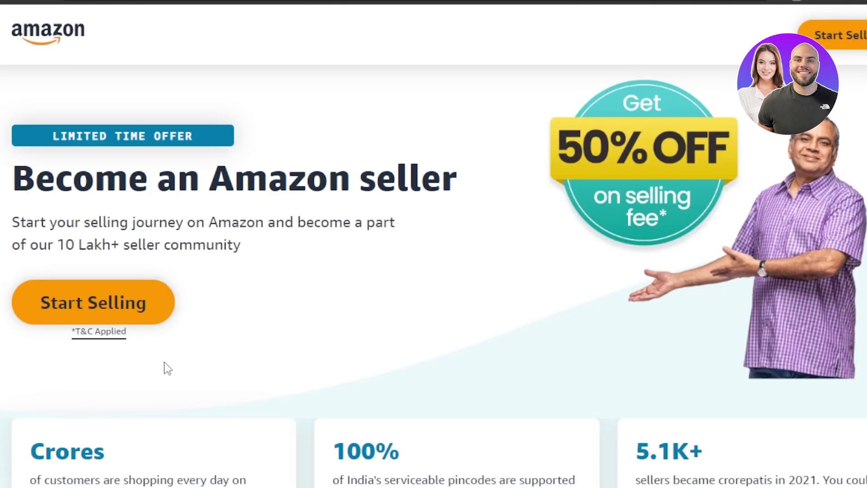
click(123, 304)
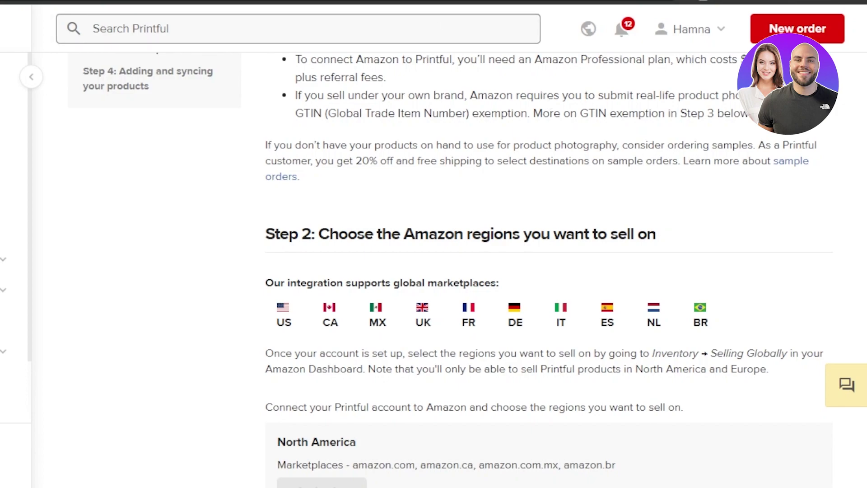
Step: Scroll the Amazon guide through Steps 1–4 and the footer, then back to its title
scroll(457, 269, down, 3)
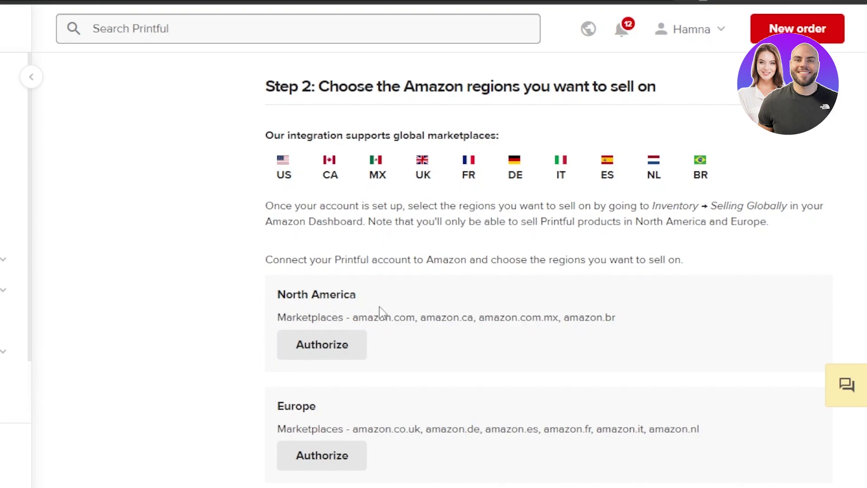
scroll(497, 271, down, 2)
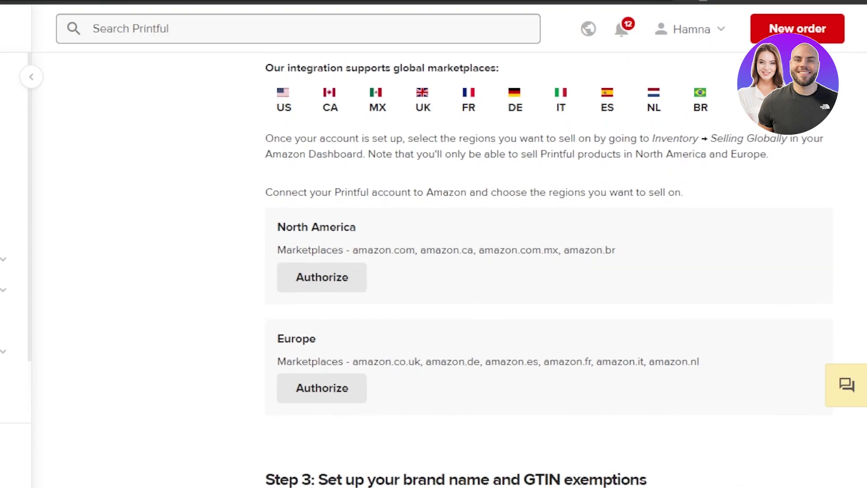
scroll(548, 271, down, 2)
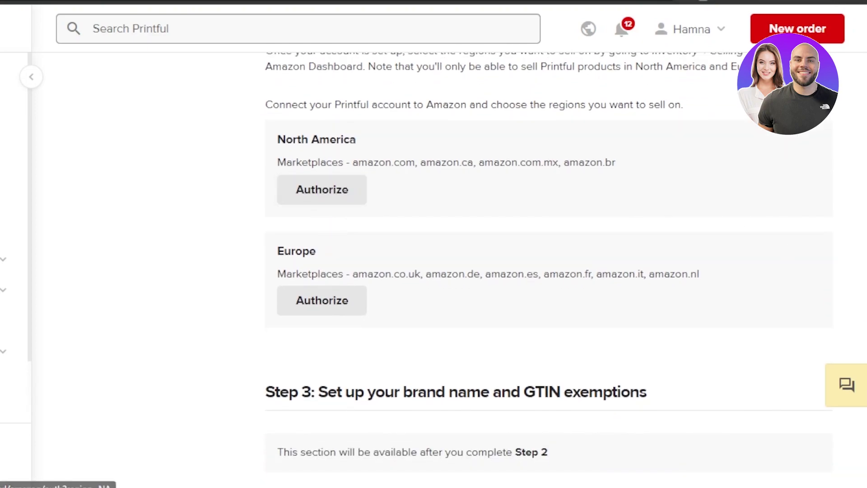
scroll(541, 271, down, 5)
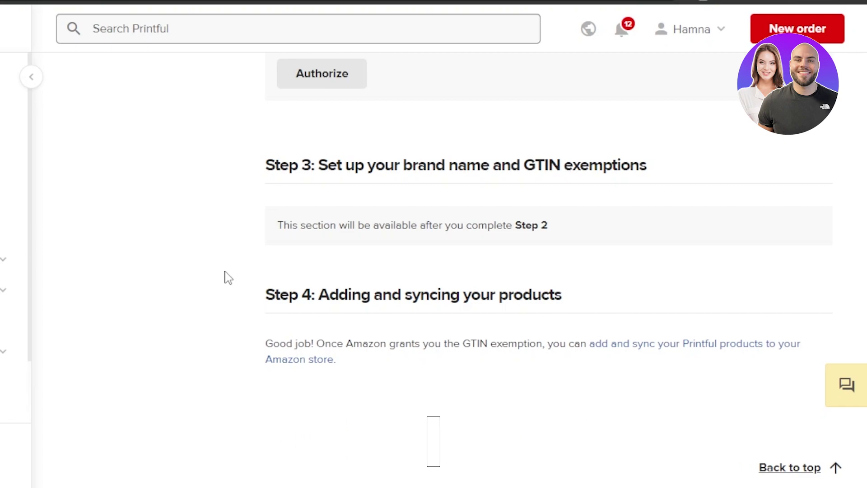
scroll(451, 271, up, 15)
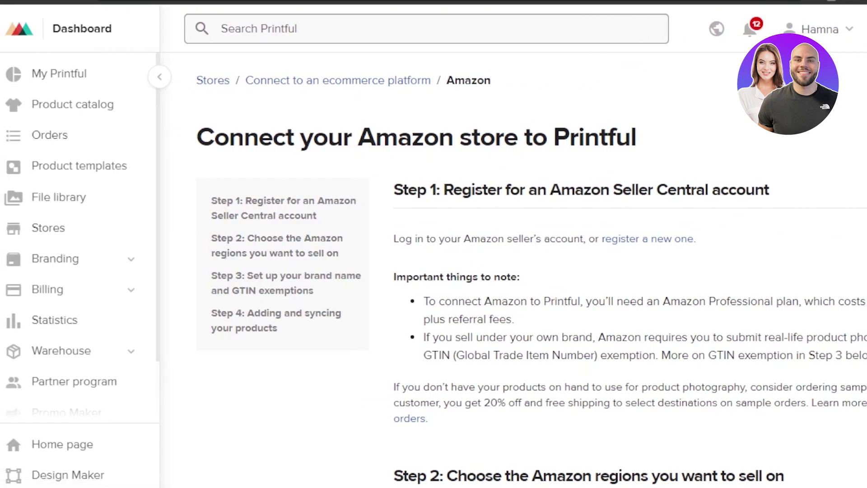
scroll(630, 269, down, 15)
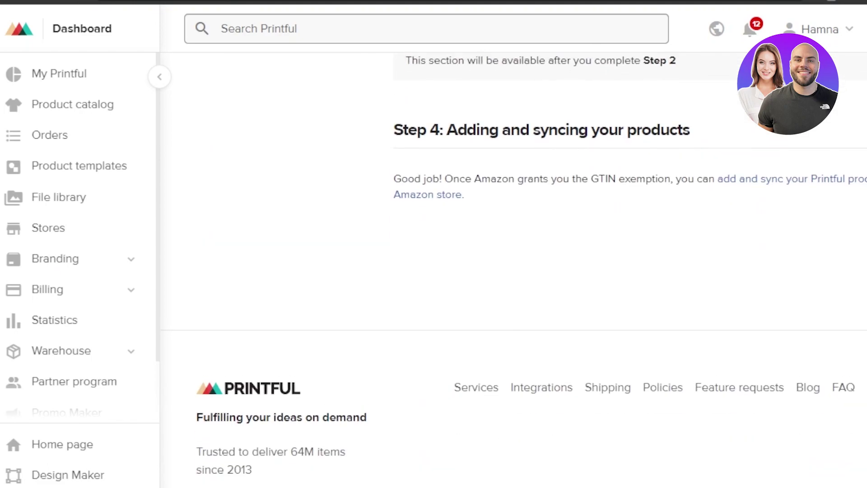
scroll(513, 269, up, 10)
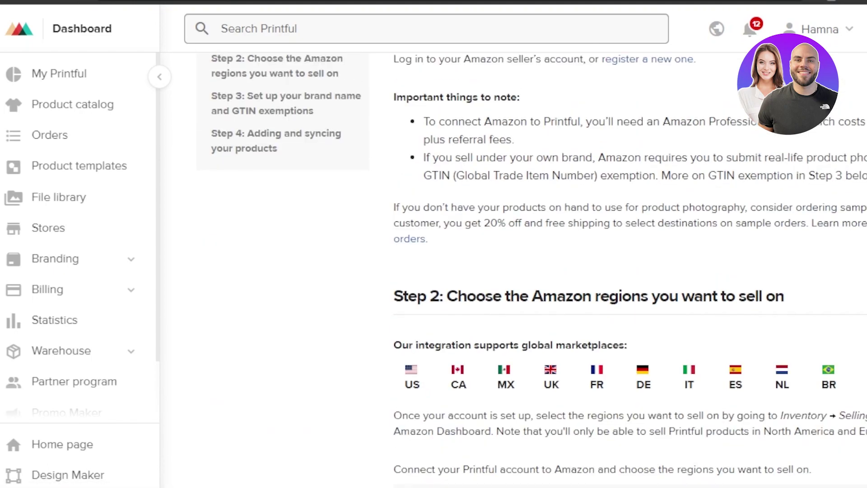
scroll(514, 269, up, 4)
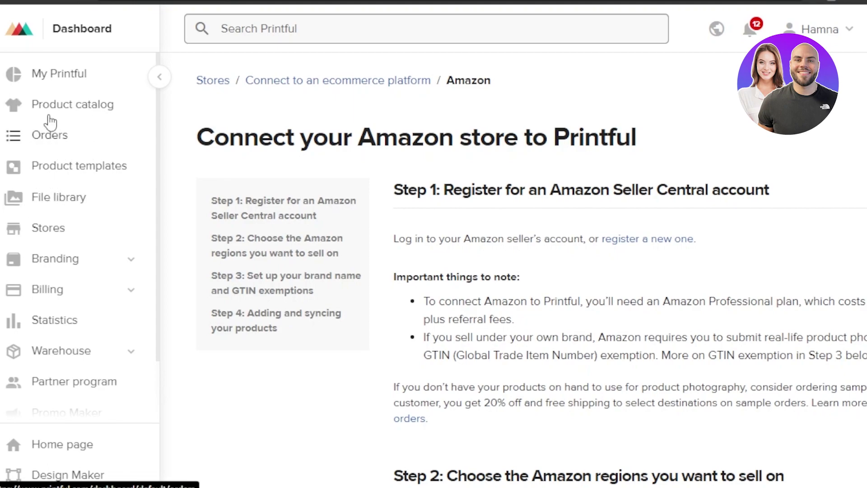
Step: Open the Youth Baseball Shirt | LAT 6130 from the catalog and review its $16.95 price and delivery
click(62, 80)
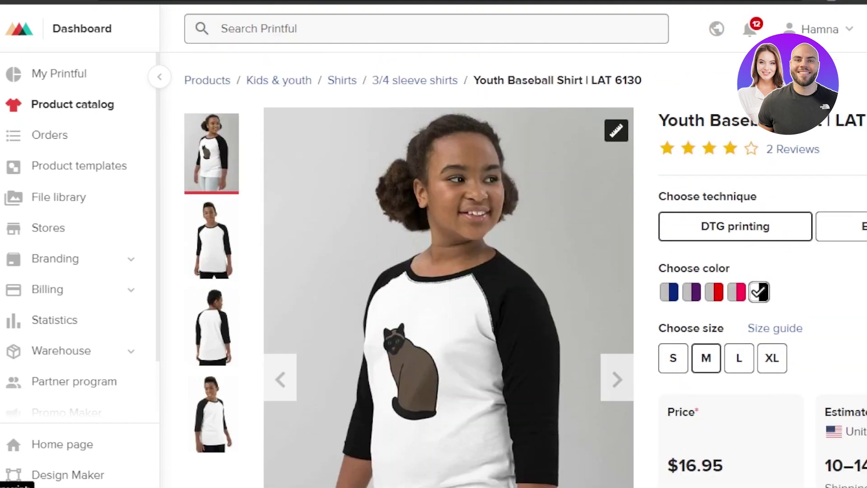
scroll(663, 181, down, 2)
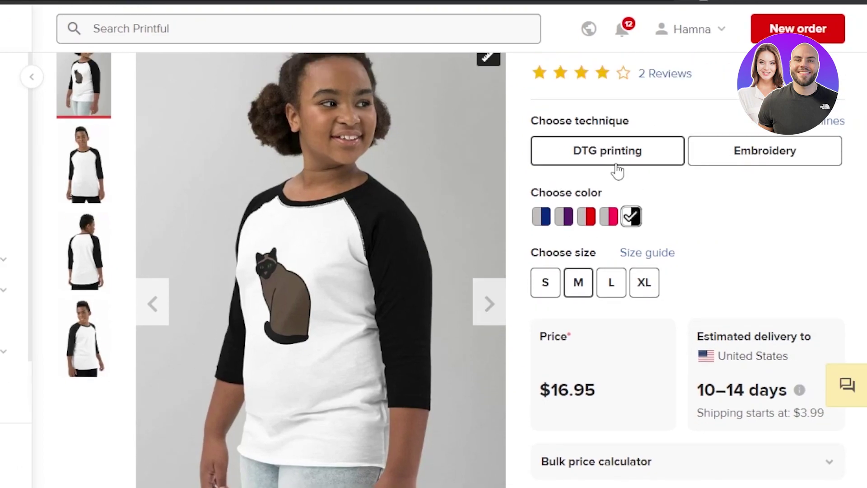
scroll(588, 113, down, 5)
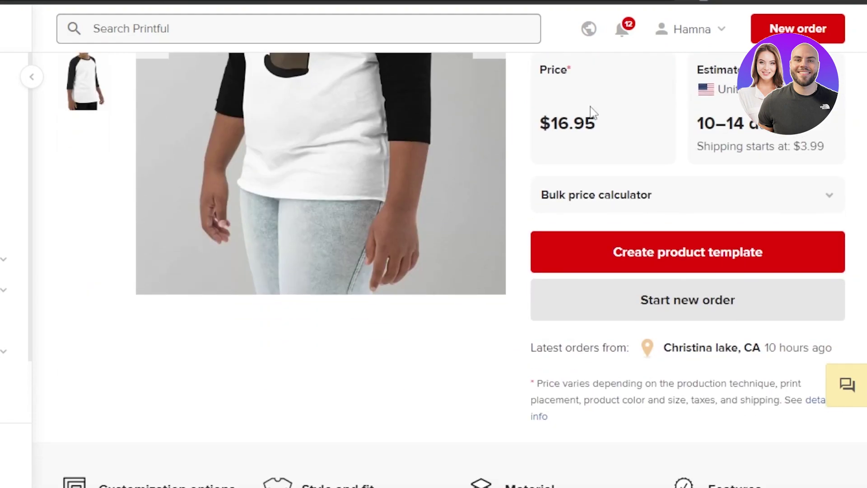
scroll(564, 325, up, 5)
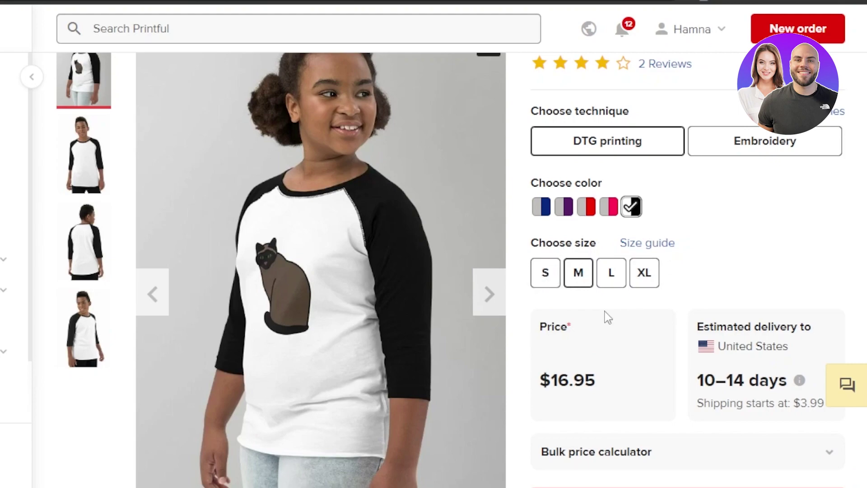
scroll(79, 221, down, 10)
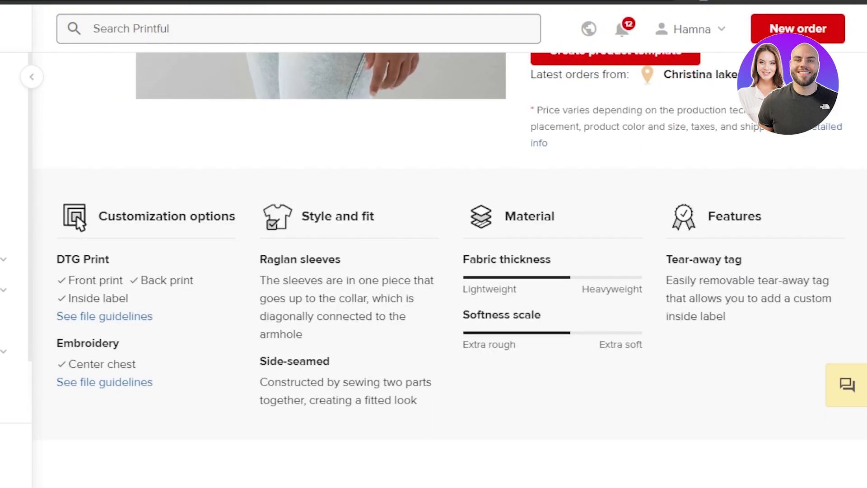
scroll(79, 221, up, 8)
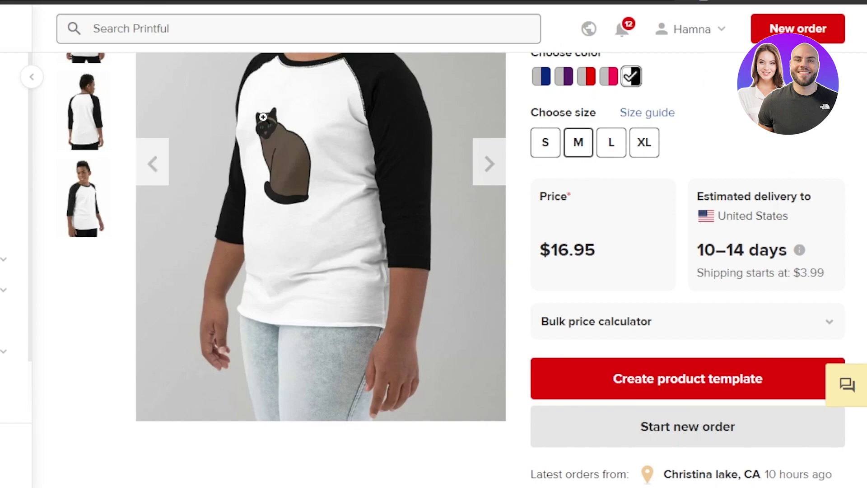
scroll(321, 317, up, 4)
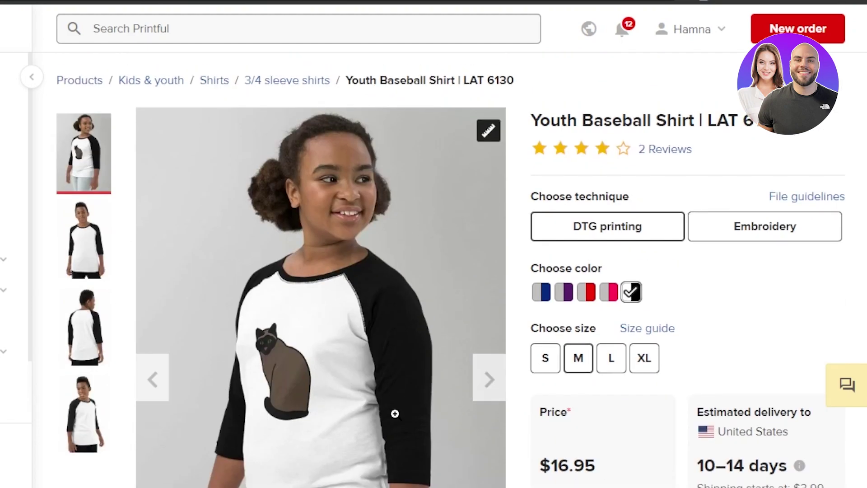
scroll(321, 271, down, 6)
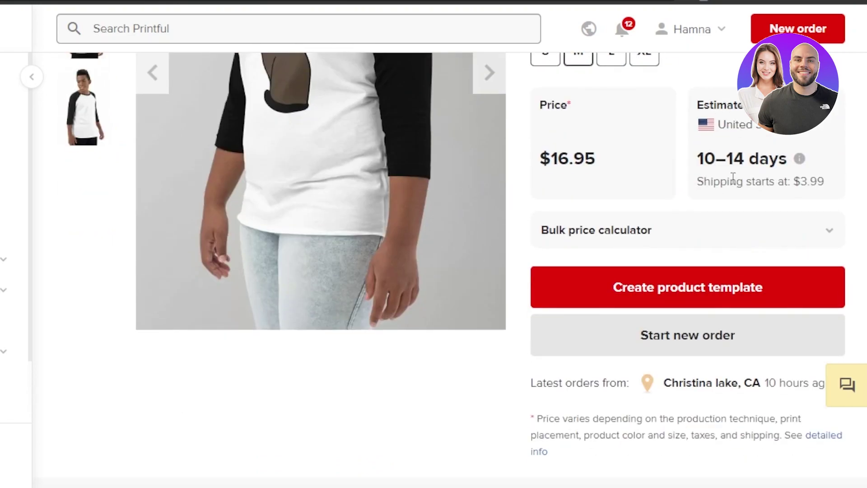
mouse_move(762, 155)
scroll(291, 260, up, 5)
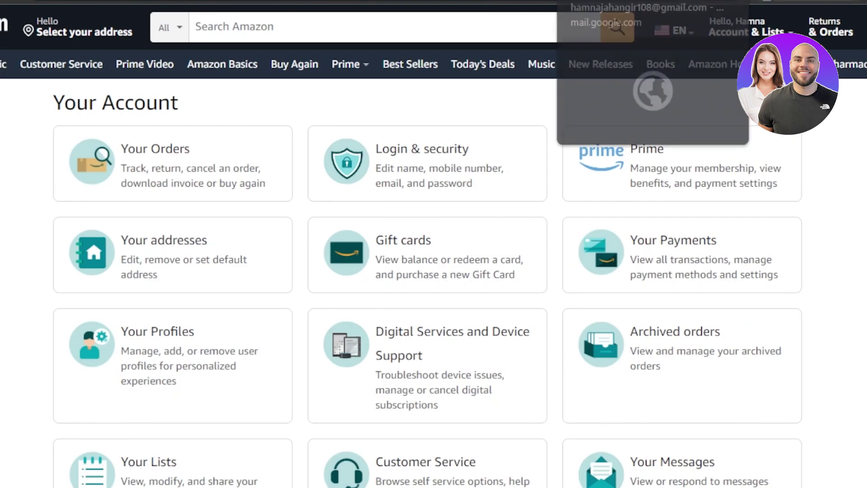
Step: Scroll Amazon's homepage through Keep shopping for and Top Deal rows, then back to the top
scroll(433, 243, down, 9)
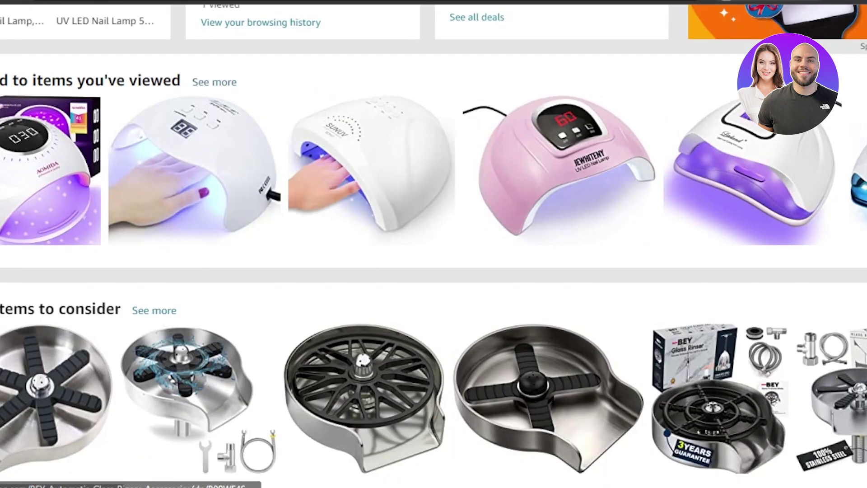
scroll(673, 347, down, 5)
scroll(433, 244, down, 6)
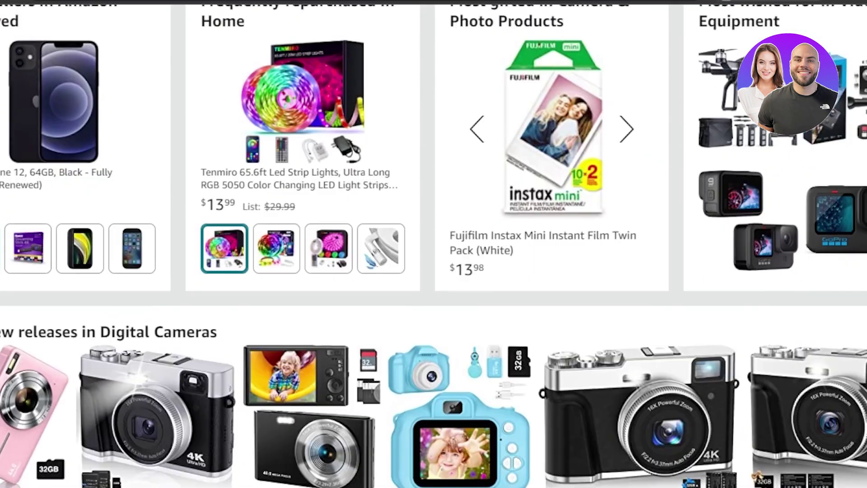
scroll(433, 244, down, 10)
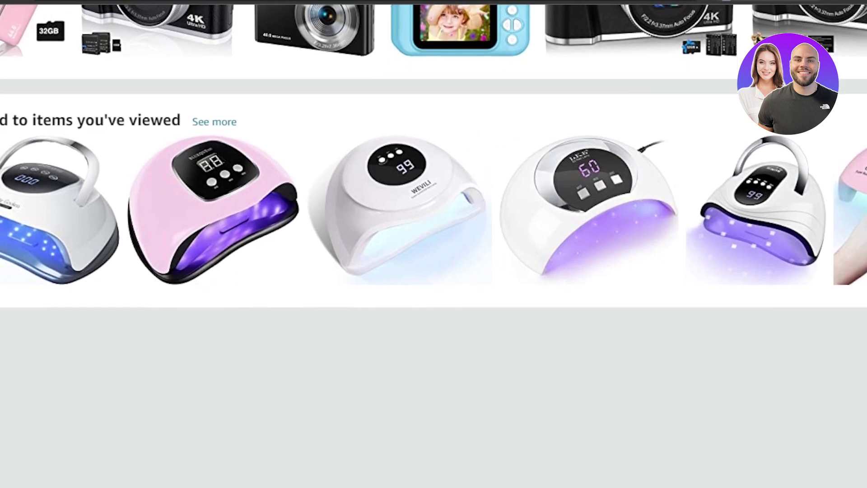
scroll(433, 244, down, 7)
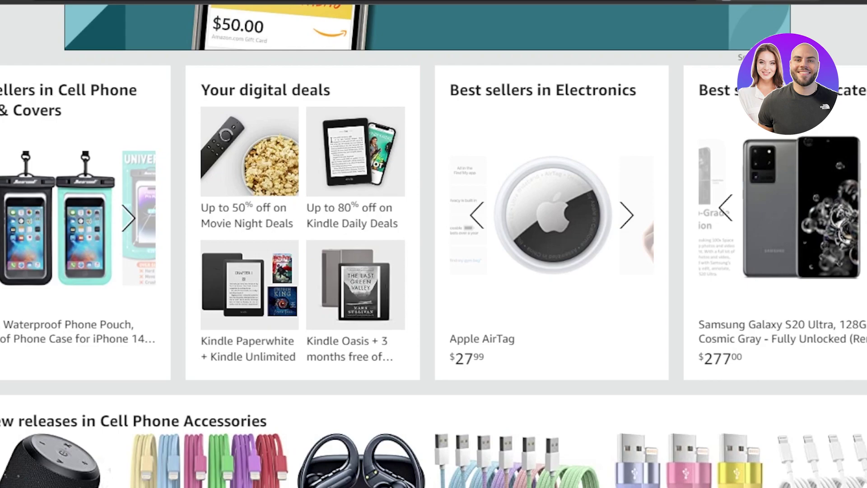
scroll(434, 244, down, 8)
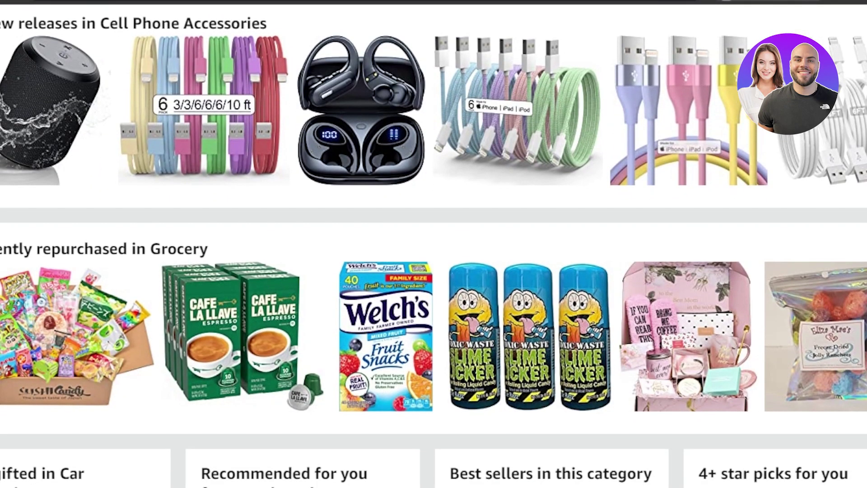
scroll(434, 243, down, 8)
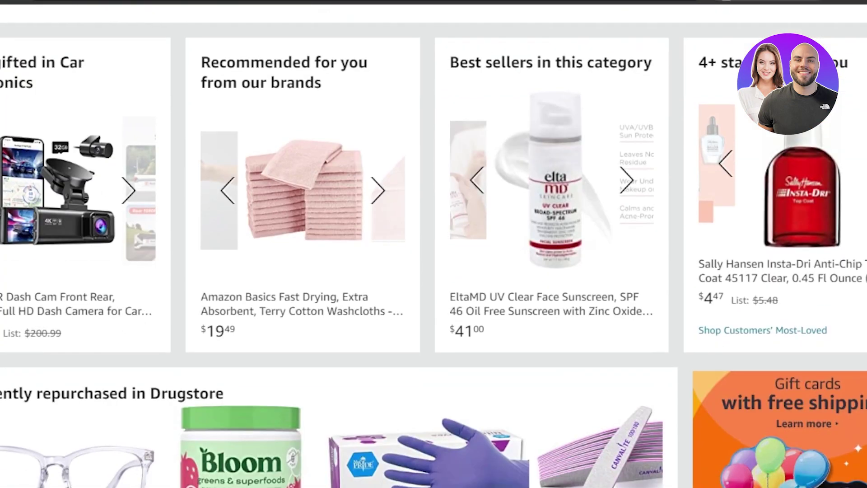
scroll(434, 243, down, 8)
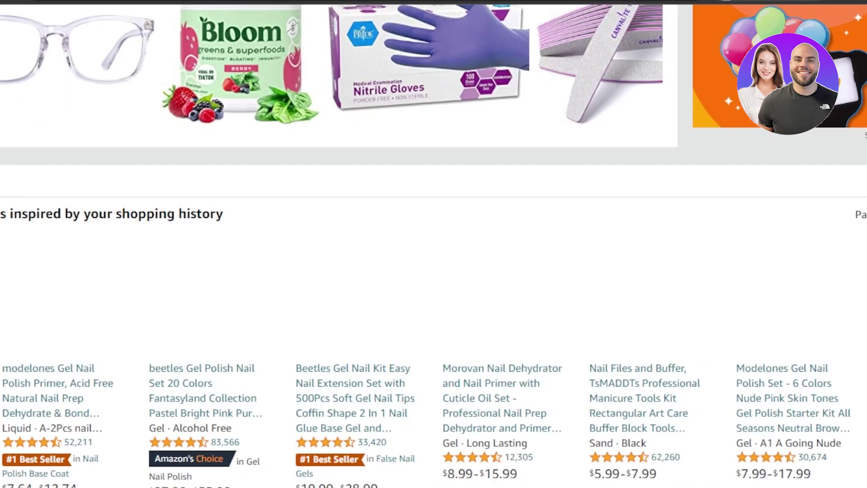
scroll(433, 243, down, 6)
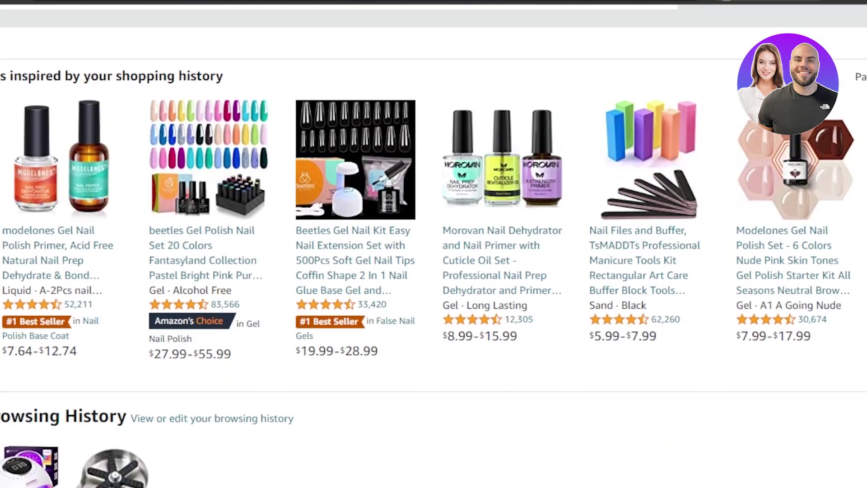
scroll(433, 244, up, 20)
scroll(433, 244, up, 15)
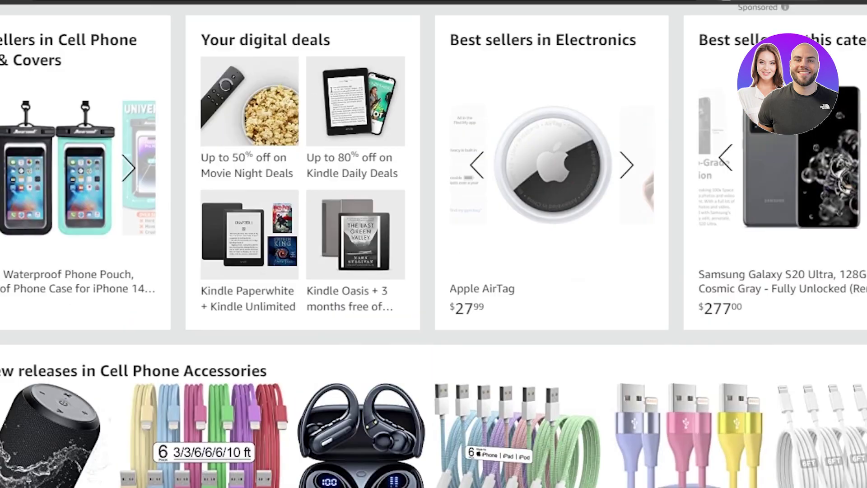
scroll(562, 89, up, 10)
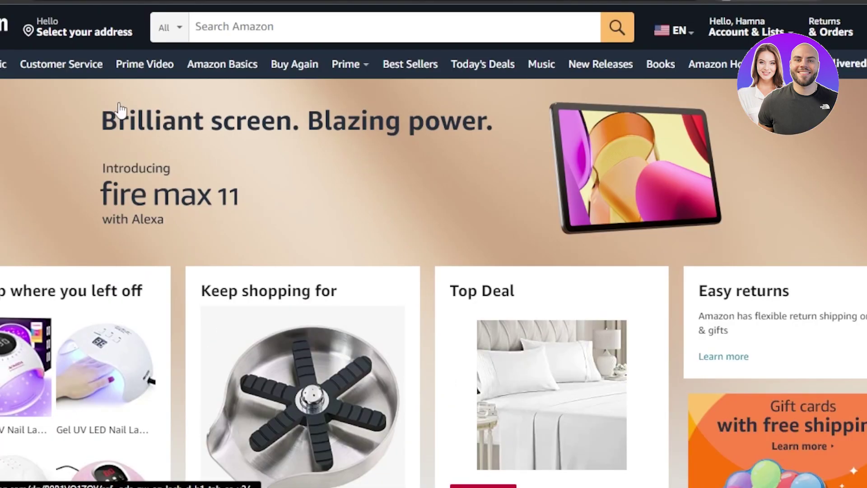
key(Tab)
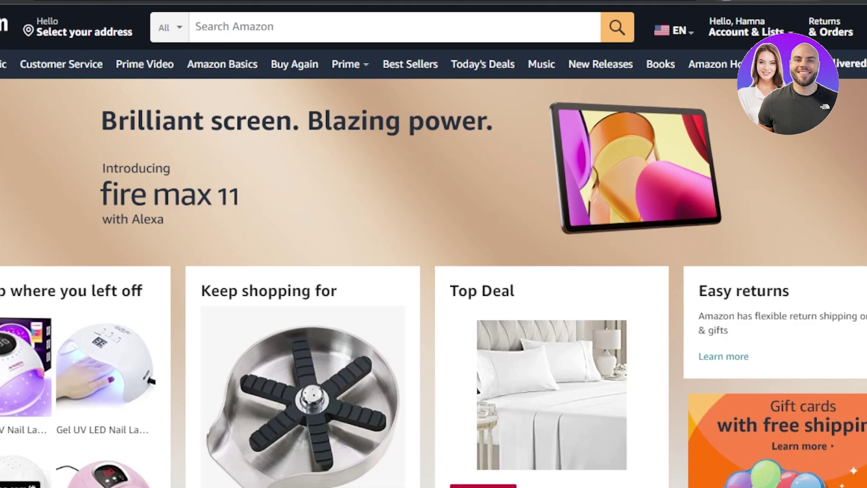
scroll(434, 244, down, 15)
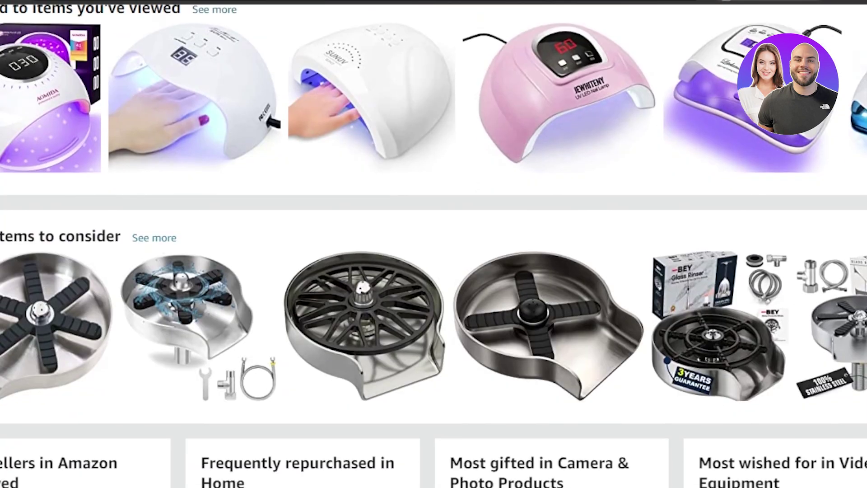
scroll(433, 244, down, 10)
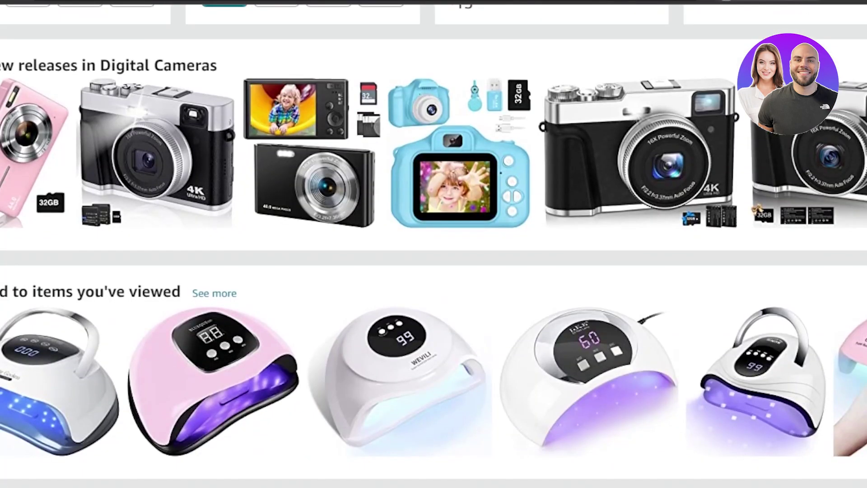
scroll(434, 244, down, 2)
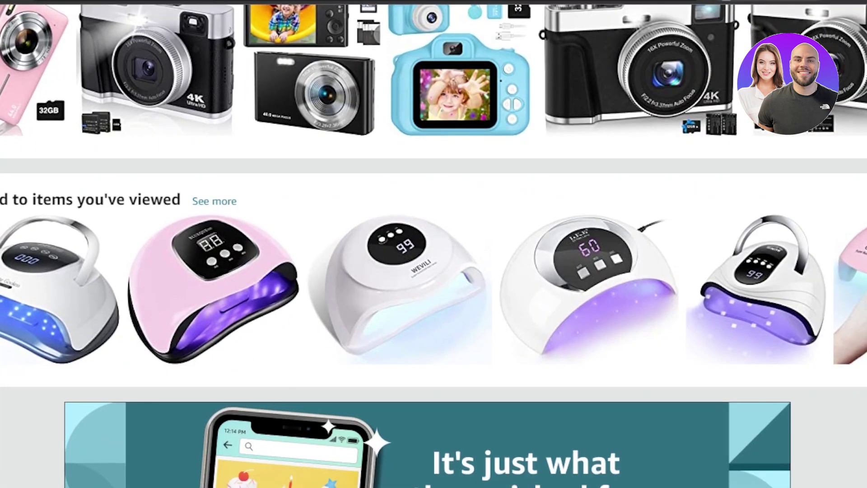
scroll(433, 243, down, 10)
scroll(433, 244, down, 3)
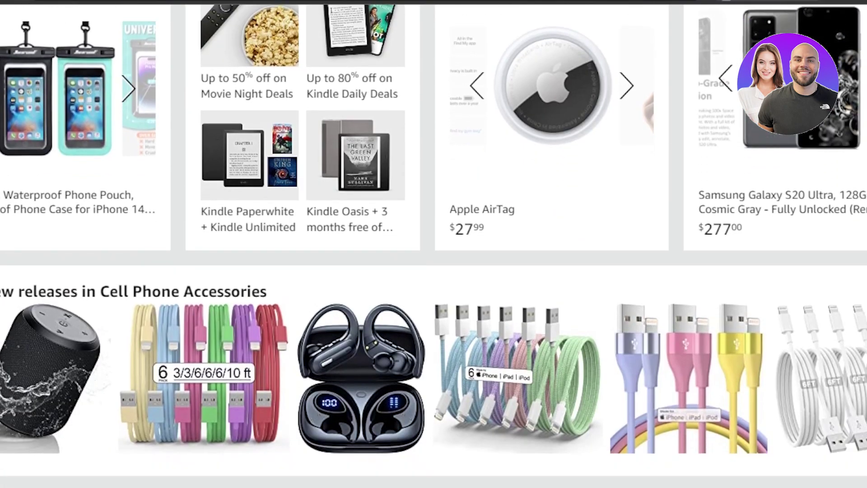
scroll(433, 244, up, 15)
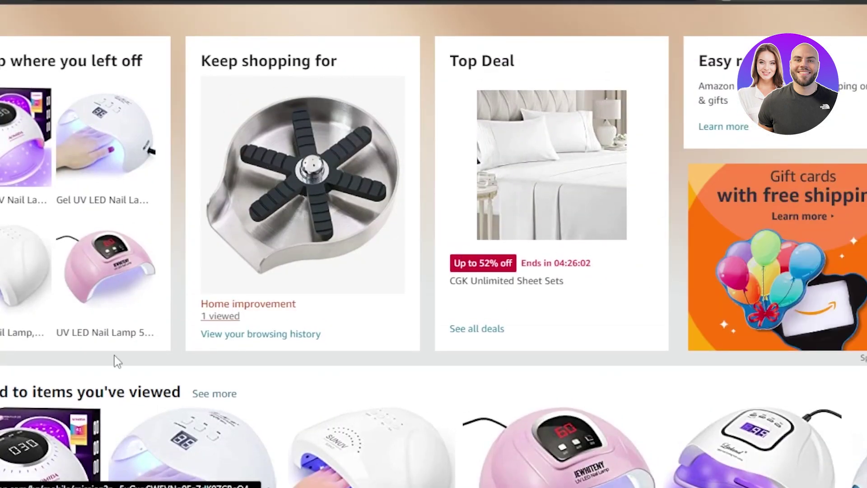
scroll(117, 361, down, 10)
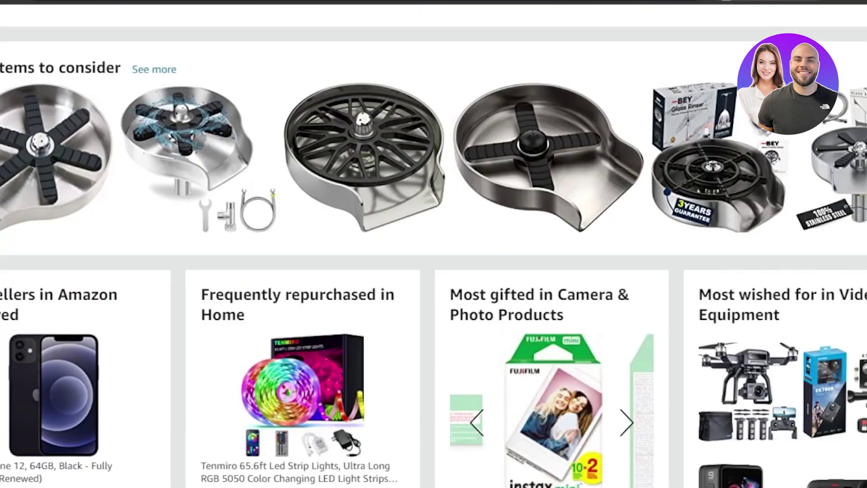
scroll(434, 243, down, 13)
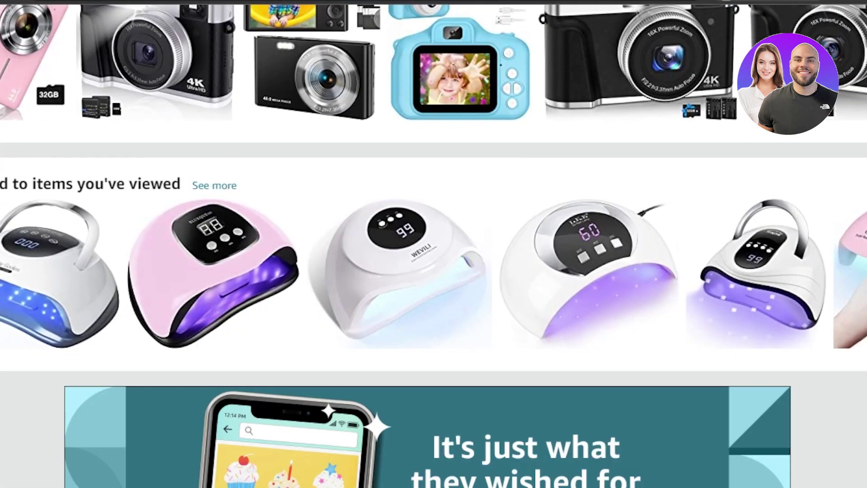
scroll(433, 244, down, 10)
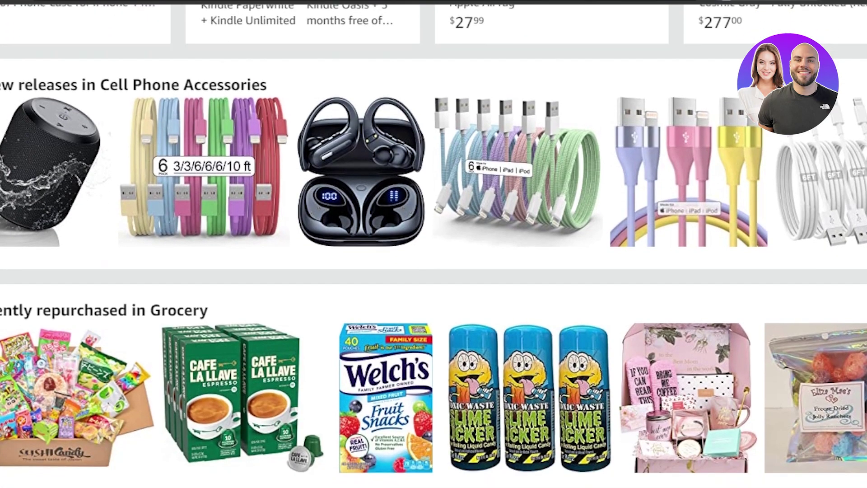
scroll(433, 244, down, 4)
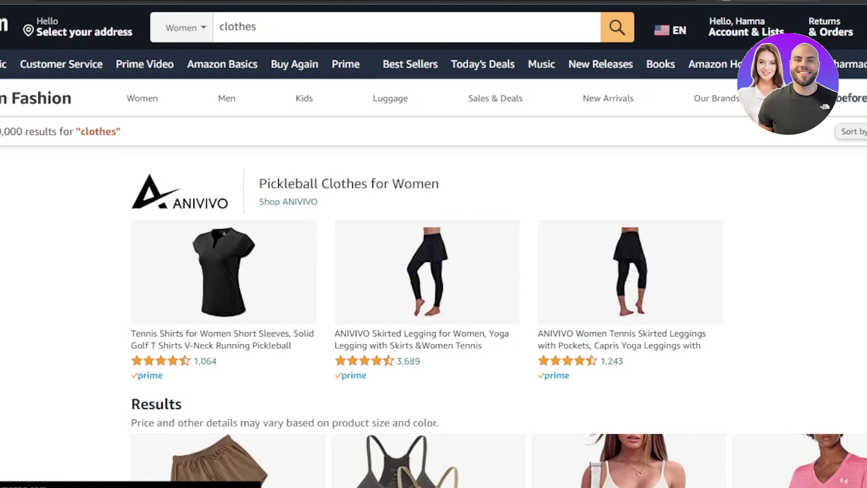
Step: Browse the Women 'clothes' results, including OQQ 2 Piece Skirts at $25.99 and an ANRABESS sundress at $36.99
scroll(433, 271, down, 10)
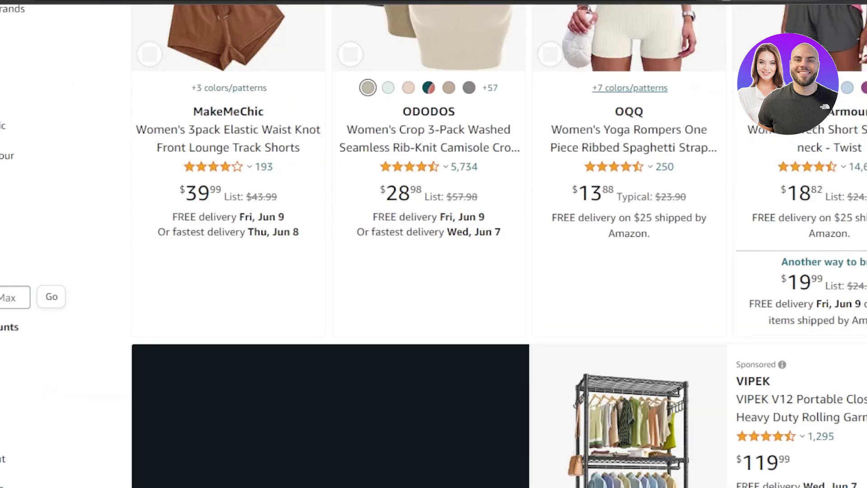
scroll(433, 271, up, 8)
scroll(433, 244, down, 8)
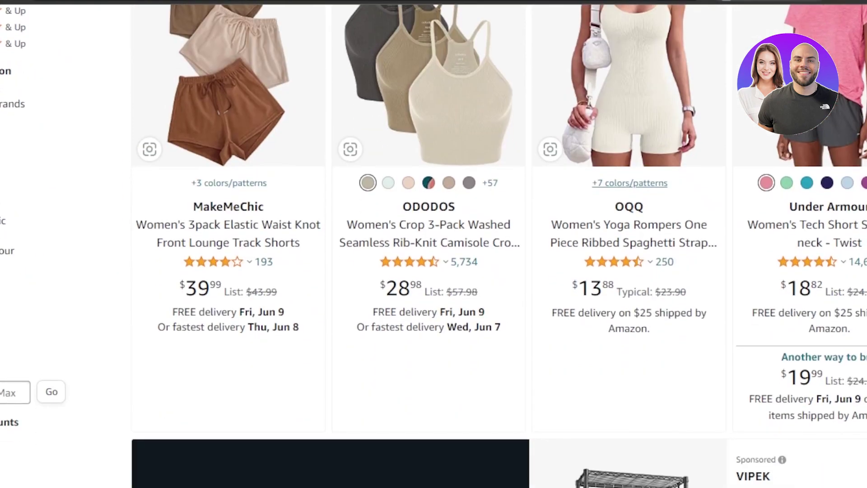
scroll(433, 243, down, 12)
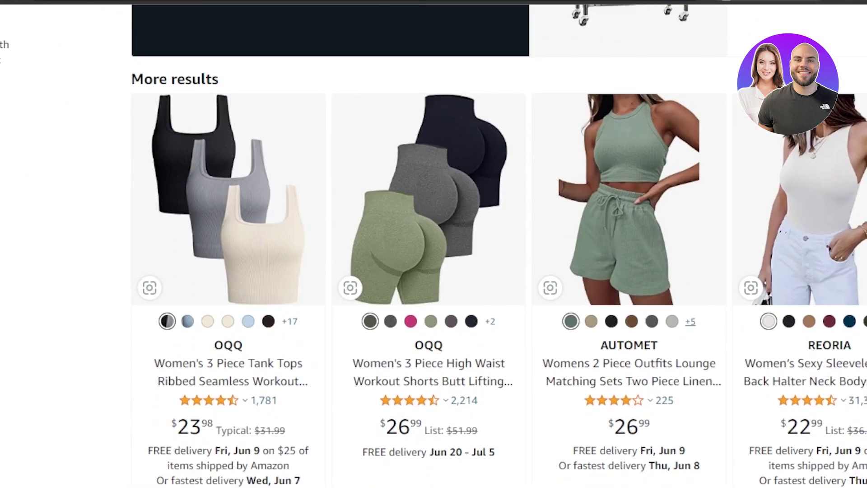
scroll(433, 244, down, 7)
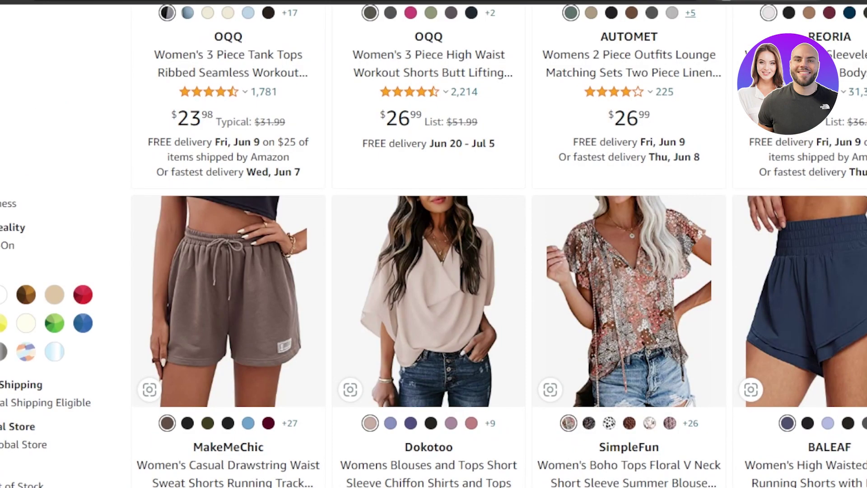
scroll(434, 243, down, 20)
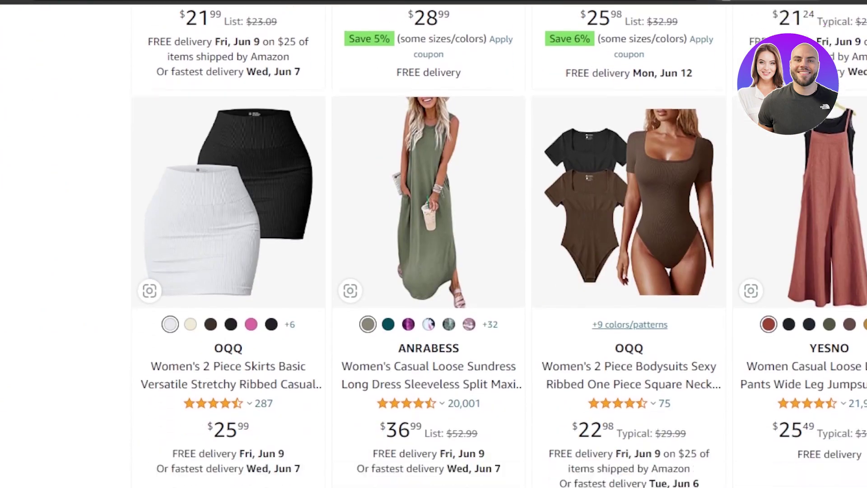
scroll(434, 244, up, 10)
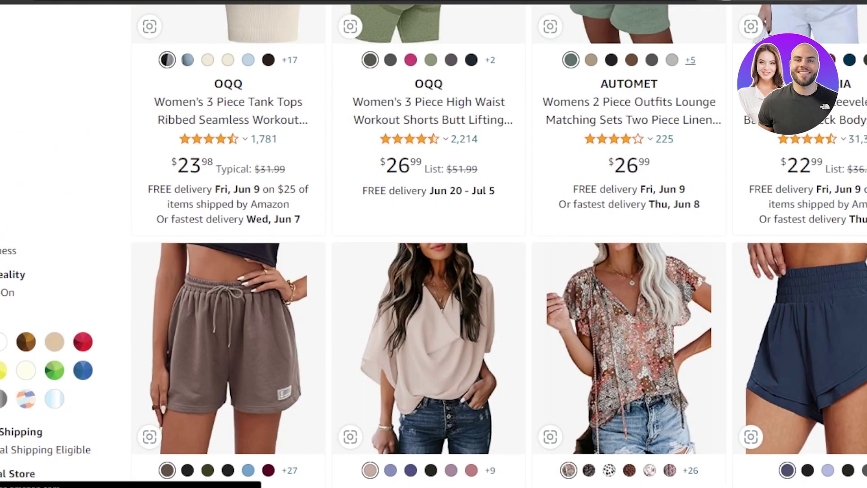
scroll(433, 244, up, 8)
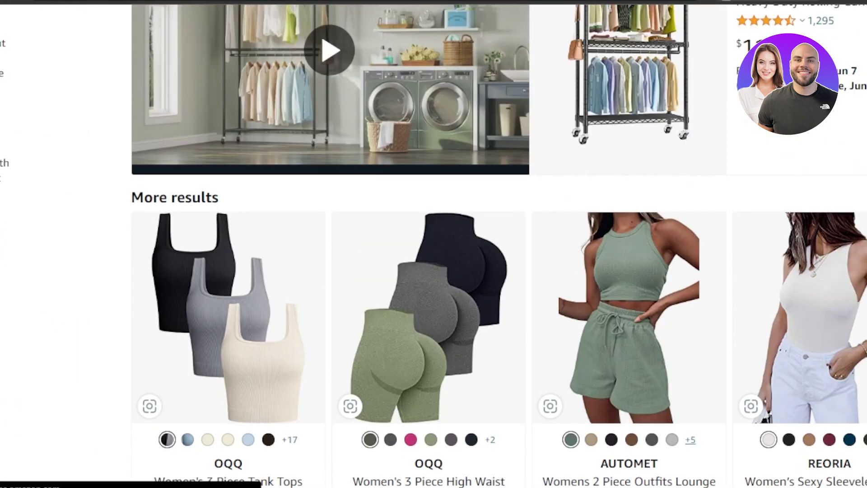
scroll(434, 244, up, 10)
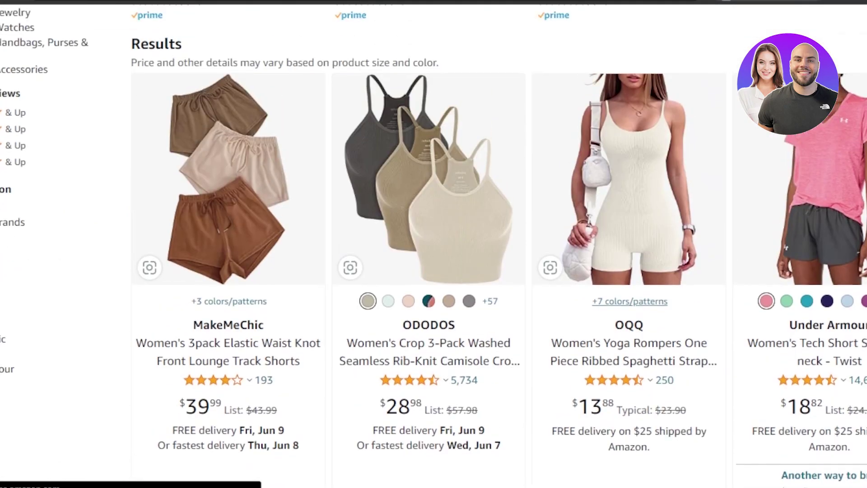
scroll(433, 244, down, 15)
scroll(433, 243, down, 20)
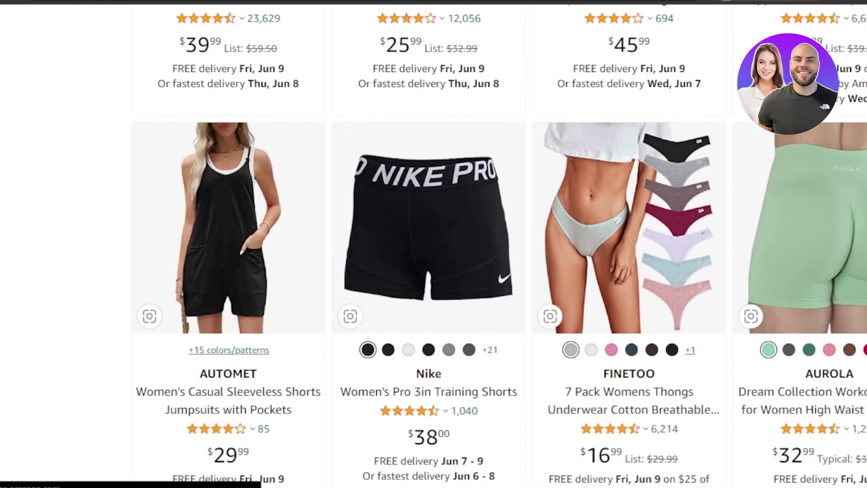
scroll(433, 244, down, 20)
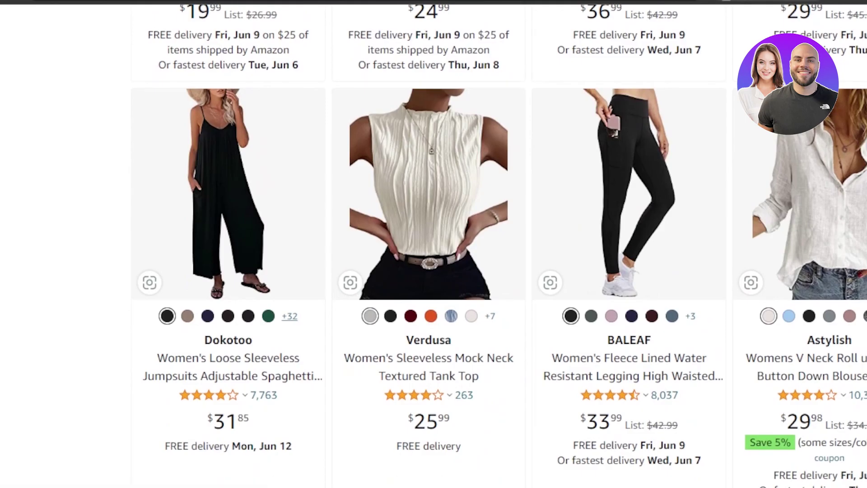
scroll(433, 244, up, 15)
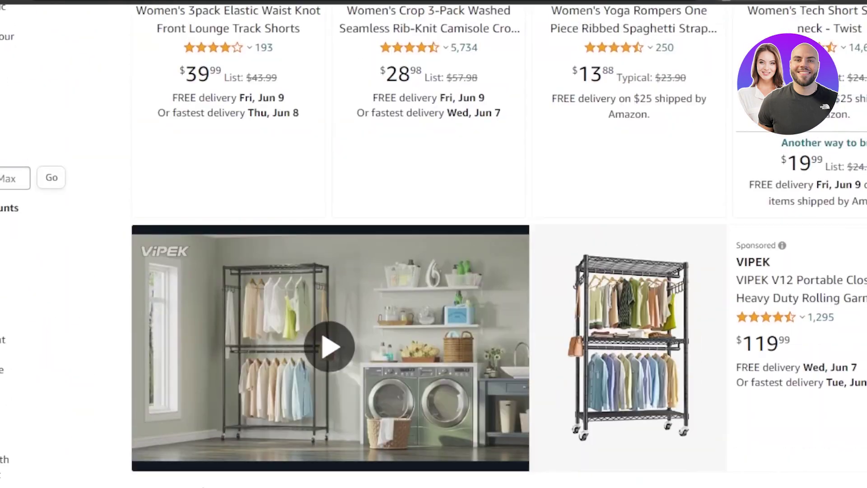
scroll(433, 244, up, 7)
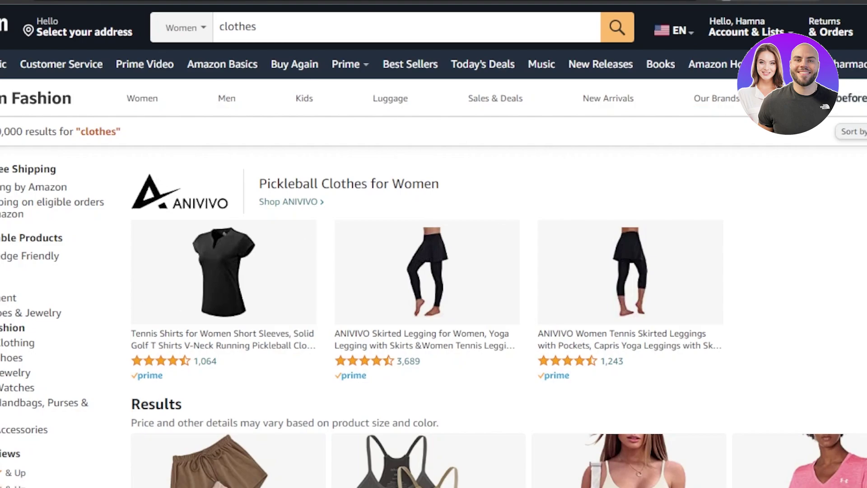
scroll(434, 244, down, 15)
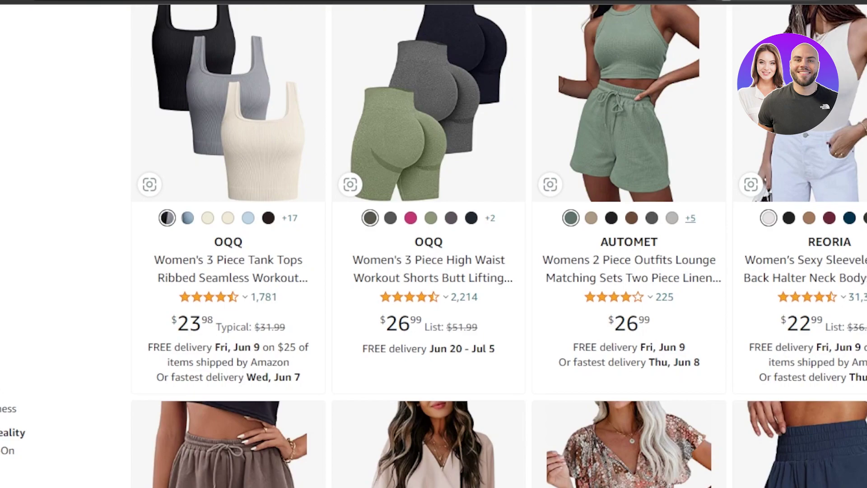
scroll(433, 244, down, 15)
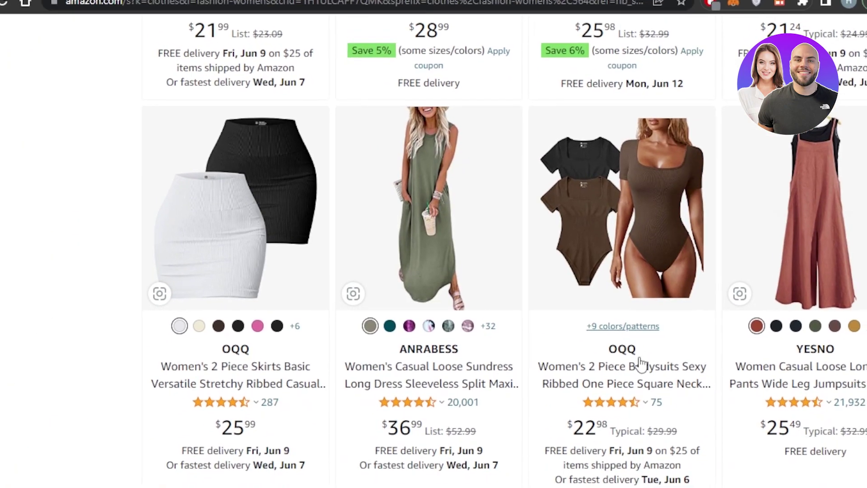